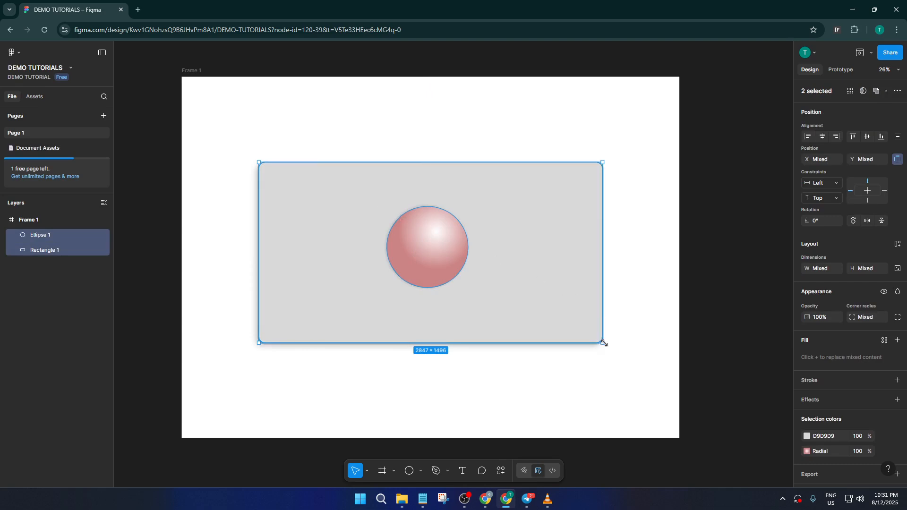
Scale down the existing rectangle and circle together and place them in the upper-left corner of Frame 1
{"action": "left_click_drag", "start_coordinate": [602, 342], "coordinate": [315, 156]}
{"action": "left_click", "coordinate": [496, 207]}
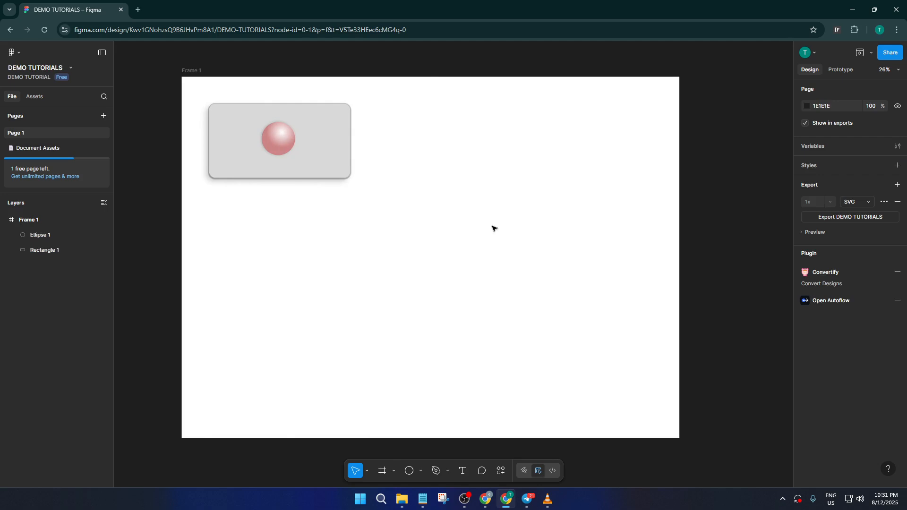
Draw a new rectangle about 2170 × 1113 in the middle of the frame, below the reduced example
{"action": "scroll", "coordinate": [433, 257], "scroll_direction": "up", "scroll_amount": 2}
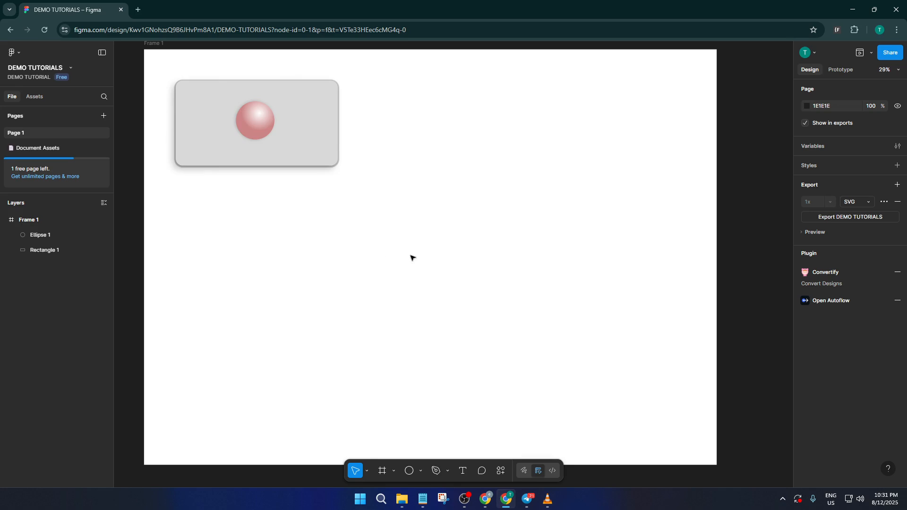
{"action": "scroll", "coordinate": [411, 257], "scroll_direction": "down", "scroll_amount": 1}
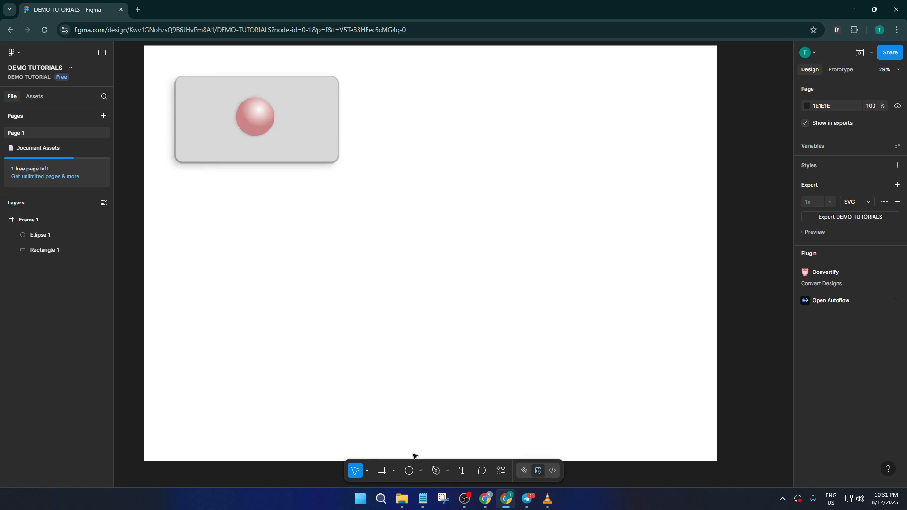
{"action": "left_click", "coordinate": [421, 470]}
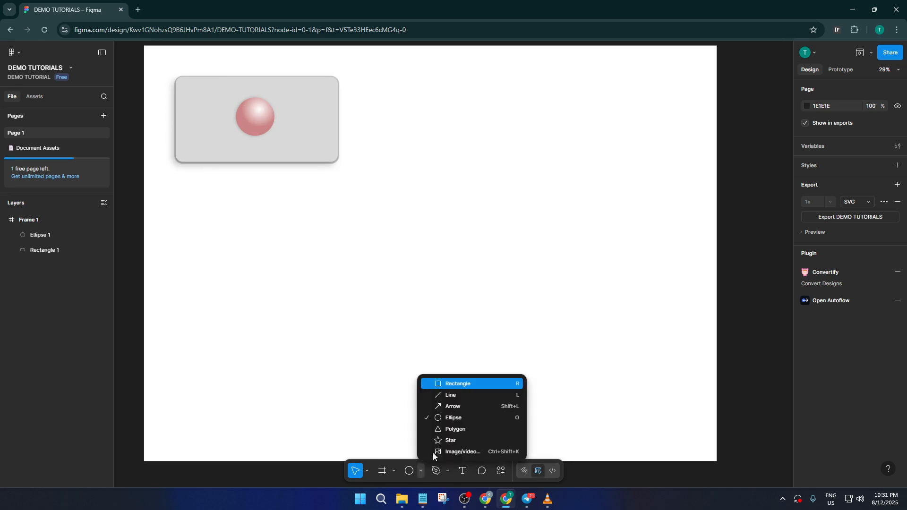
{"action": "left_click", "coordinate": [460, 384]}
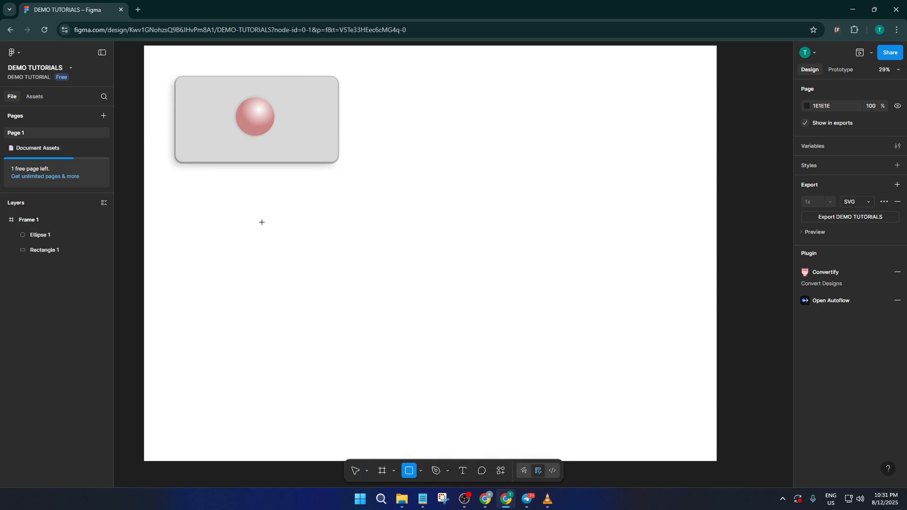
{"action": "mouse_move", "coordinate": [261, 222]}
{"action": "left_mouse_down"}
{"action": "mouse_move", "coordinate": [510, 376]}
{"action": "mouse_move", "coordinate": [561, 363]}
{"action": "mouse_move", "coordinate": [561, 375]}
{"action": "left_mouse_up"}
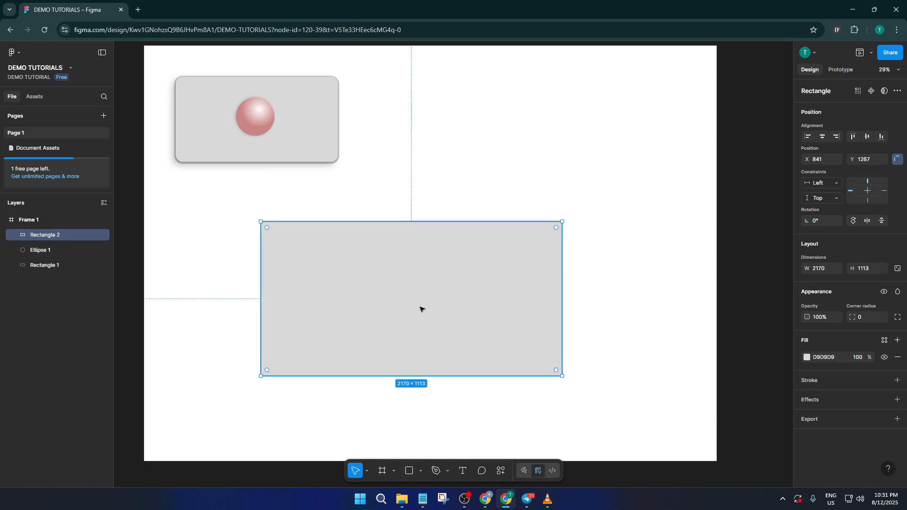
{"action": "left_click", "coordinate": [597, 294]}
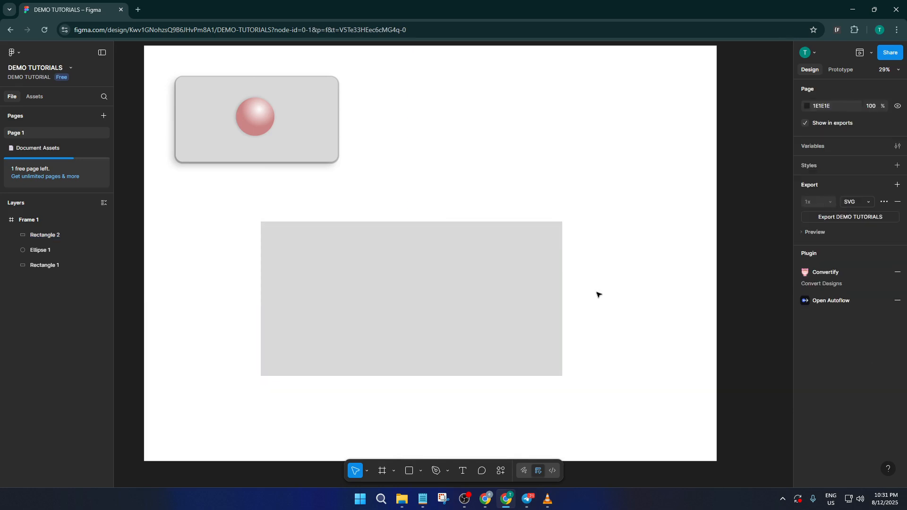
Set the new large rectangle's corner radius to 100
{"action": "left_click", "coordinate": [454, 286]}
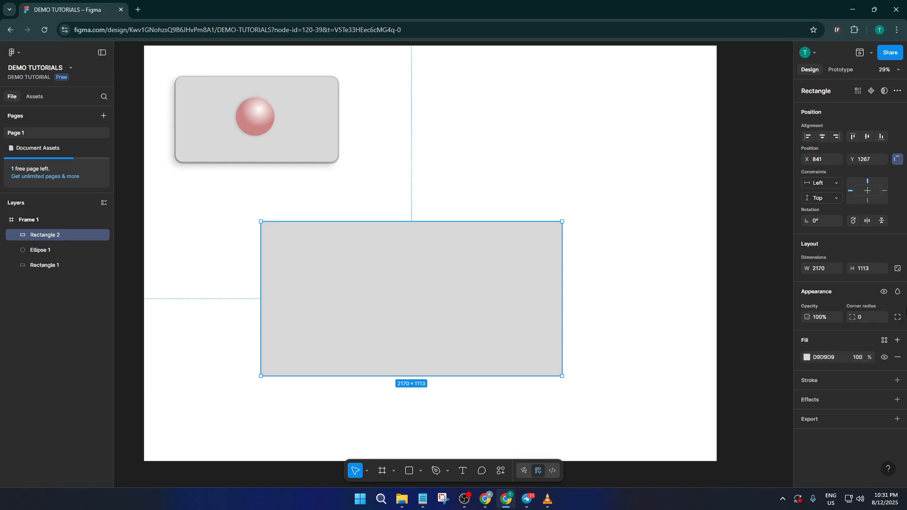
{"action": "left_click", "coordinate": [705, 325]}
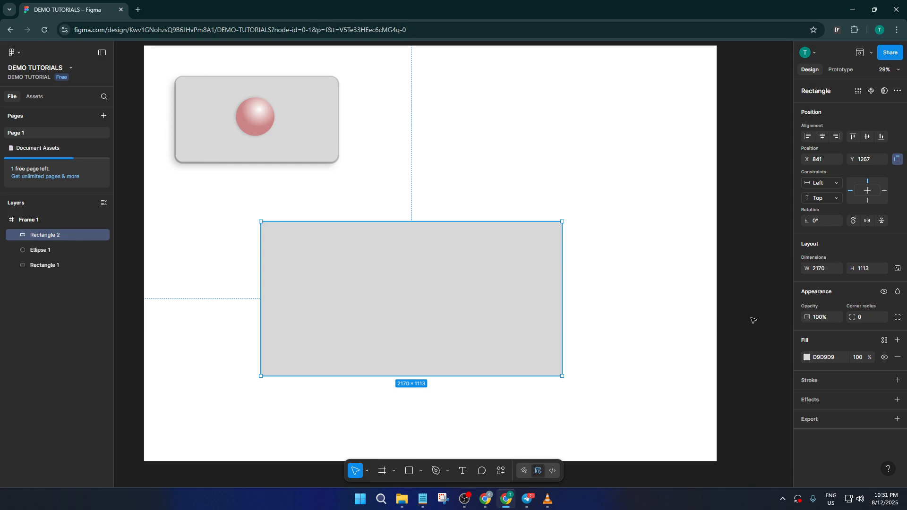
{"action": "left_click", "coordinate": [483, 280]}
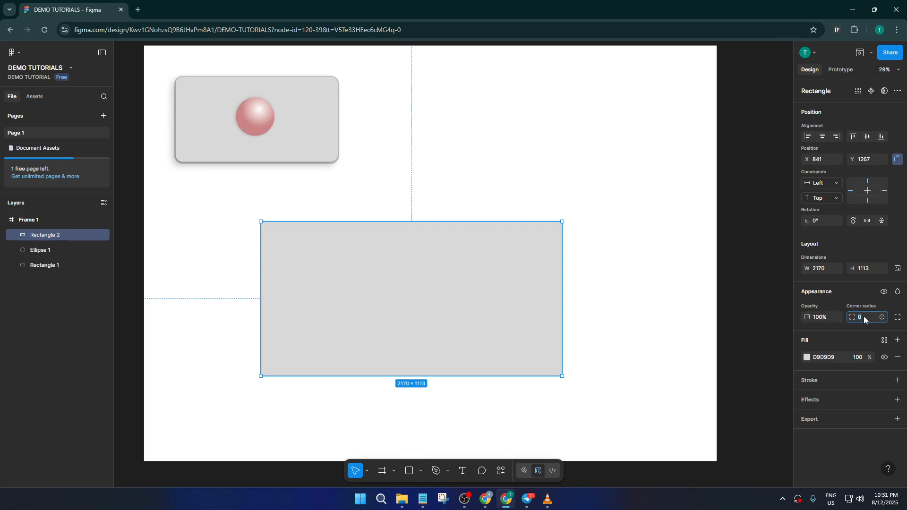
{"action": "key", "text": "Return"}
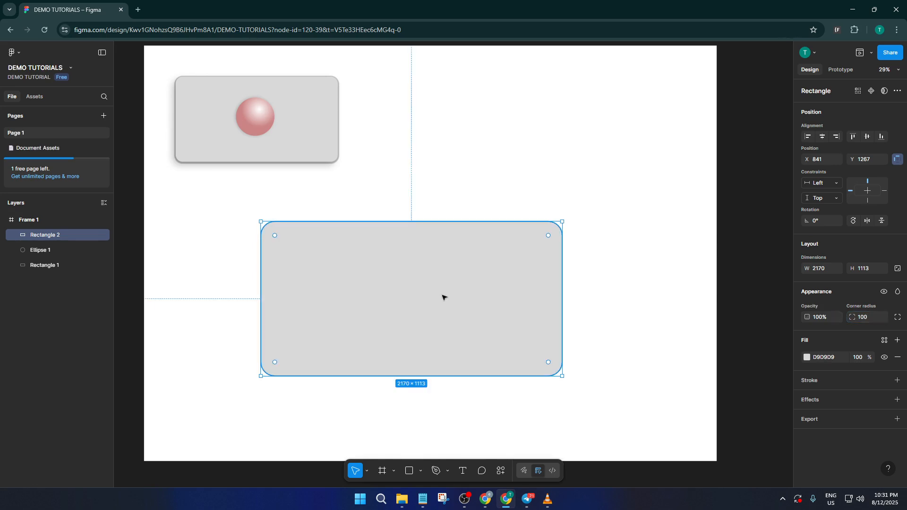
Add a drop shadow to the large rectangle with a blur of 9.7 and a spread of 8
{"action": "scroll", "coordinate": [411, 365], "scroll_direction": "up", "scroll_amount": 2}
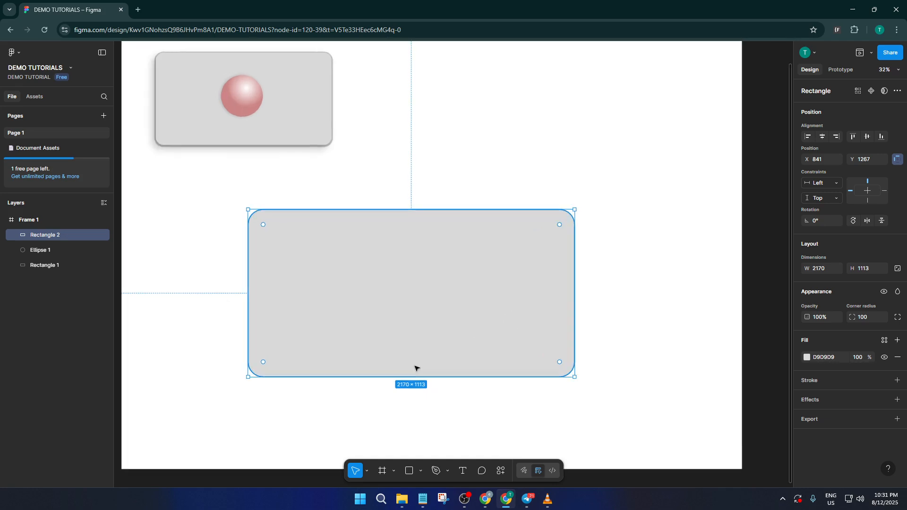
{"action": "left_click", "coordinate": [844, 402]}
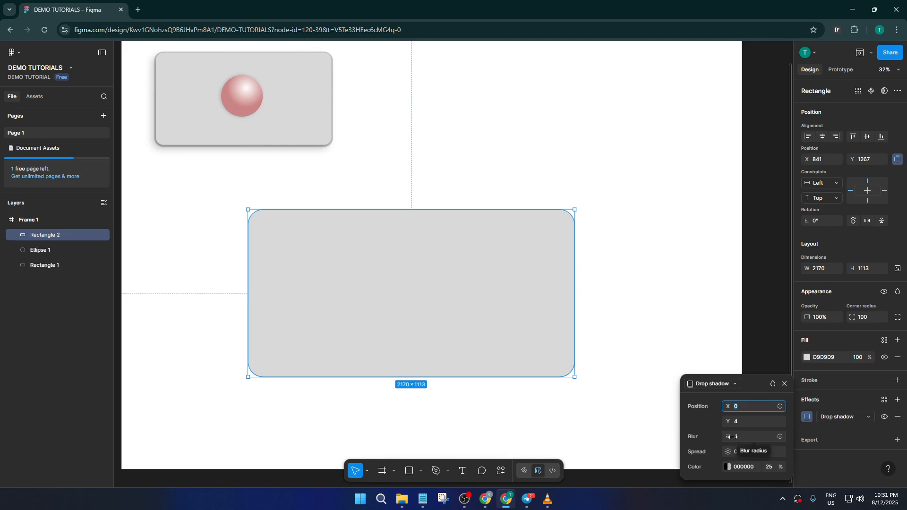
{"action": "left_click_drag", "start_coordinate": [731, 436], "coordinate": [788, 433]}
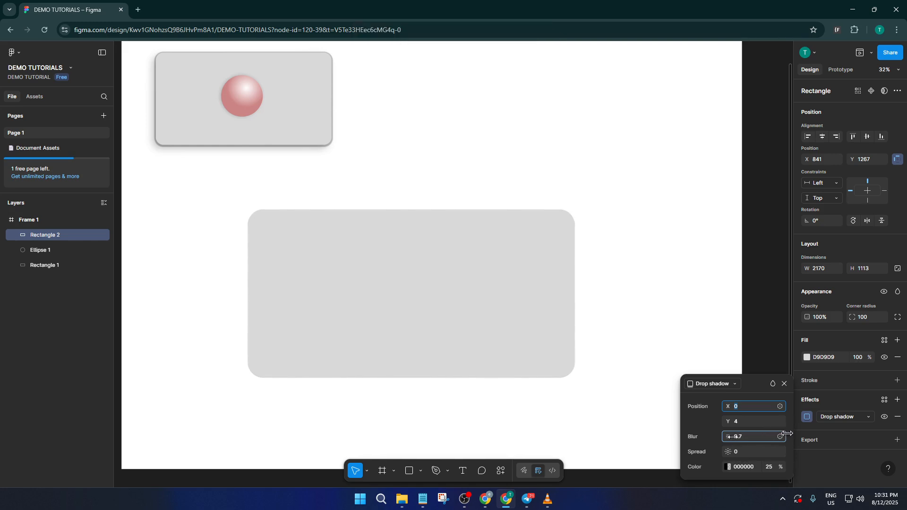
{"action": "mouse_move", "coordinate": [730, 450]}
{"action": "left_mouse_down"}
{"action": "mouse_move", "coordinate": [739, 451]}
{"action": "mouse_move", "coordinate": [728, 452]}
{"action": "left_mouse_up"}
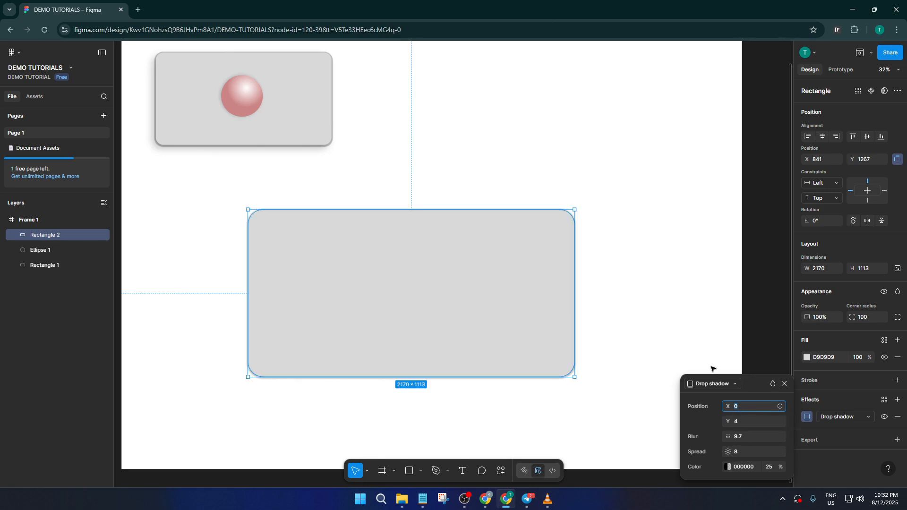
{"action": "left_click", "coordinate": [694, 344]}
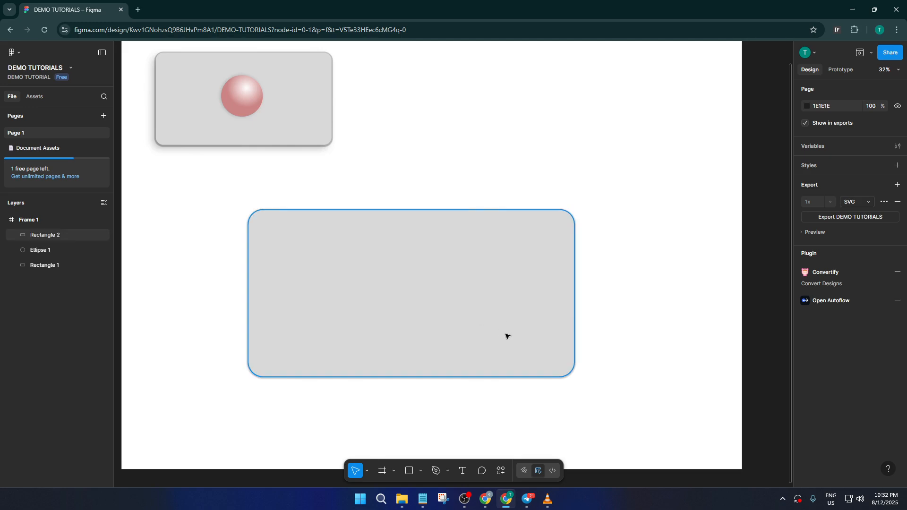
Add a second drop shadow to the large rectangle with a blur of 53.8 and a spread of 6
{"action": "left_click", "coordinate": [478, 310]}
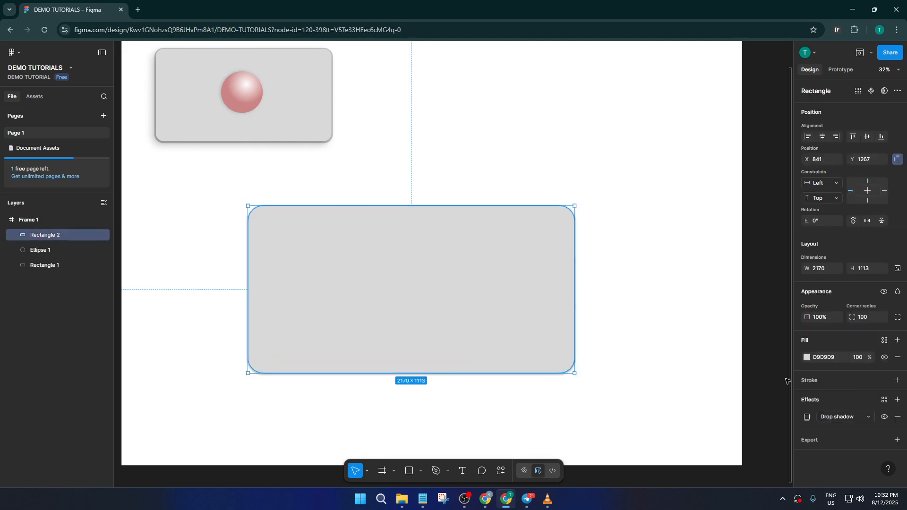
{"action": "left_click", "coordinate": [898, 399]}
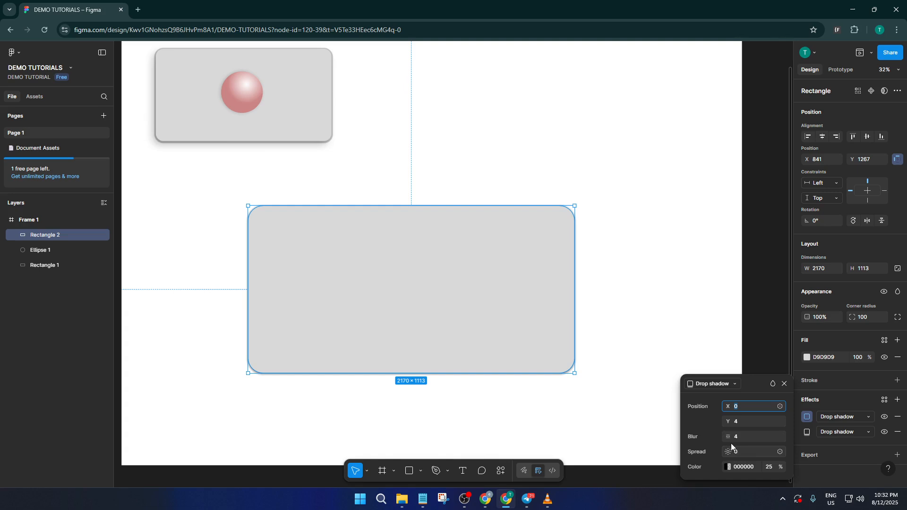
{"action": "left_click_drag", "start_coordinate": [730, 436], "coordinate": [851, 433]}
{"action": "left_click_drag", "start_coordinate": [730, 452], "coordinate": [668, 447]}
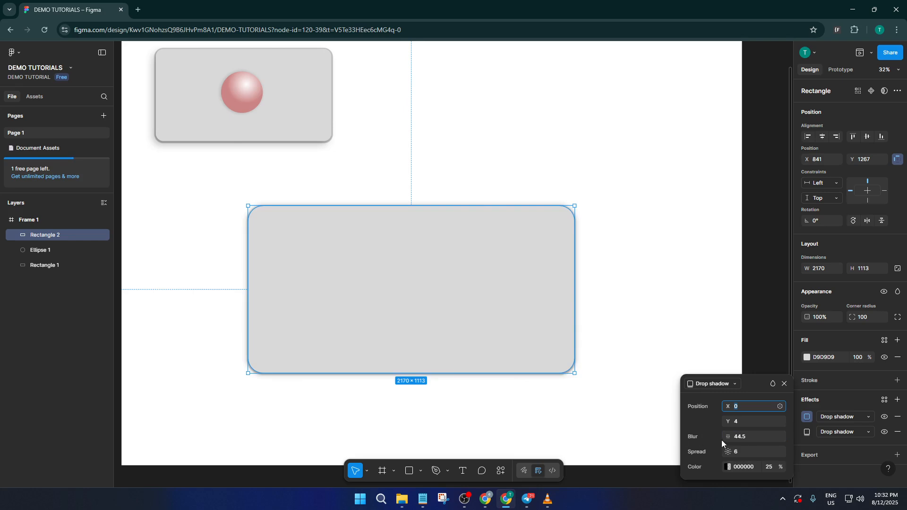
{"action": "left_click_drag", "start_coordinate": [730, 437], "coordinate": [620, 341]}
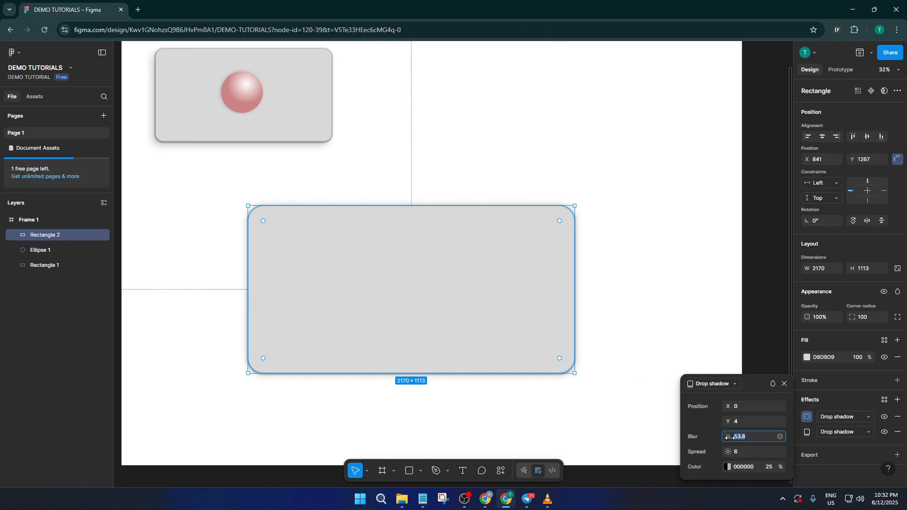
{"action": "left_click", "coordinate": [660, 363]}
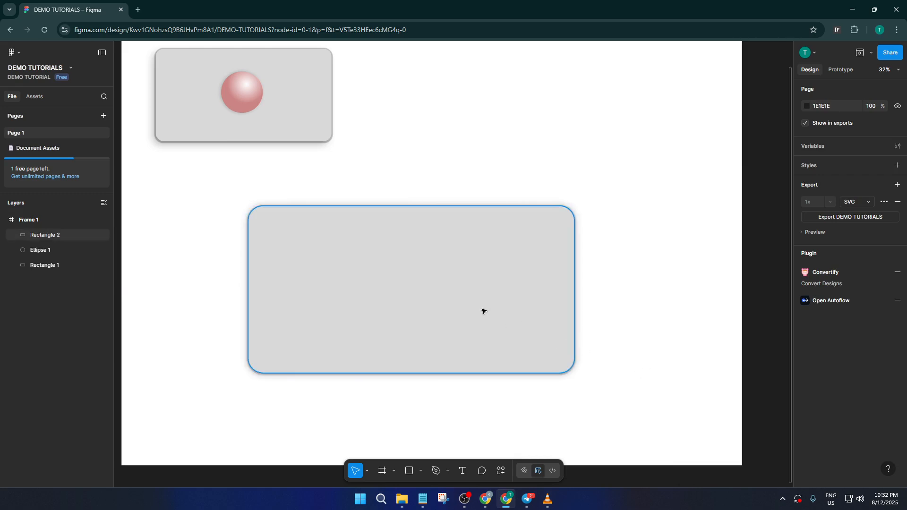
Draw a circle about 634 × 634 centred on the large rectangle
{"action": "left_click", "coordinate": [413, 471]}
{"action": "left_click", "coordinate": [421, 471]}
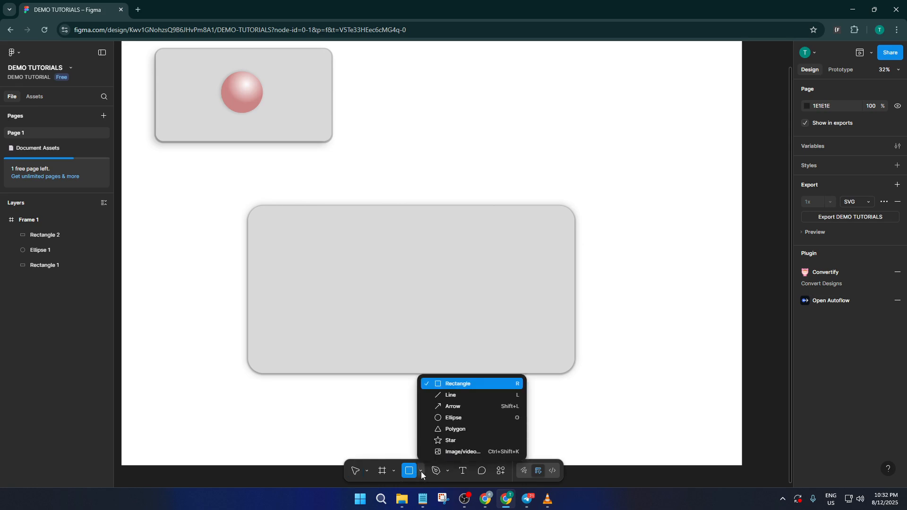
{"action": "left_click", "coordinate": [463, 417]}
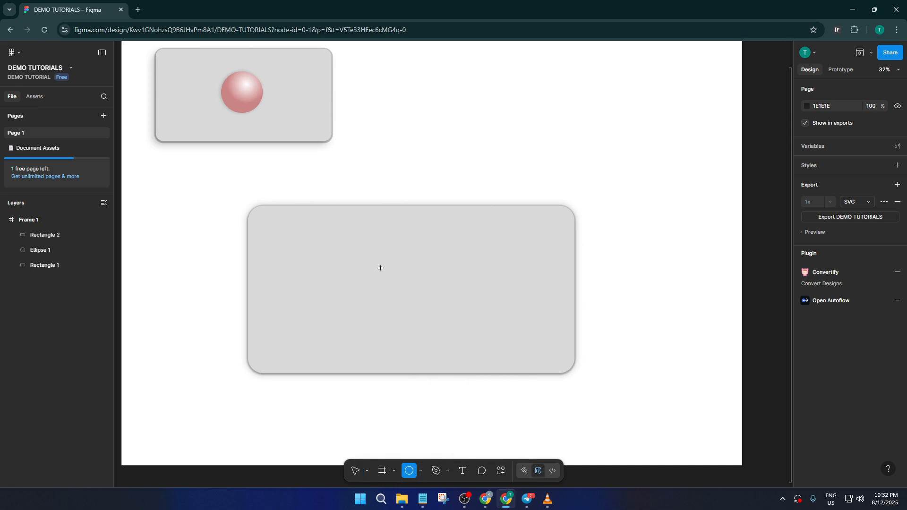
{"action": "mouse_move", "coordinate": [361, 245]}
{"action": "left_mouse_down"}
{"action": "mouse_move", "coordinate": [453, 334]}
{"action": "mouse_move", "coordinate": [457, 319]}
{"action": "mouse_move", "coordinate": [433, 295]}
{"action": "left_mouse_up"}
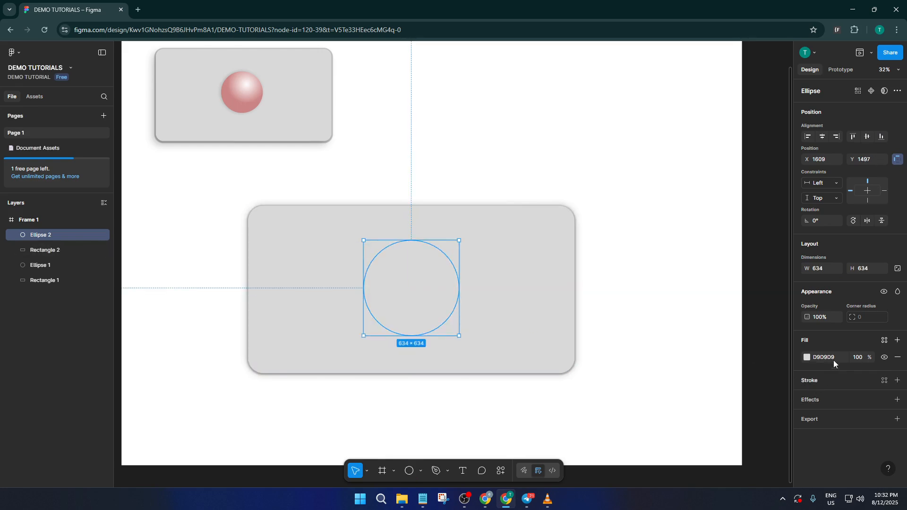
Set the new circle's solid fill to the pinkish red ED8686
{"action": "left_click", "coordinate": [807, 358]}
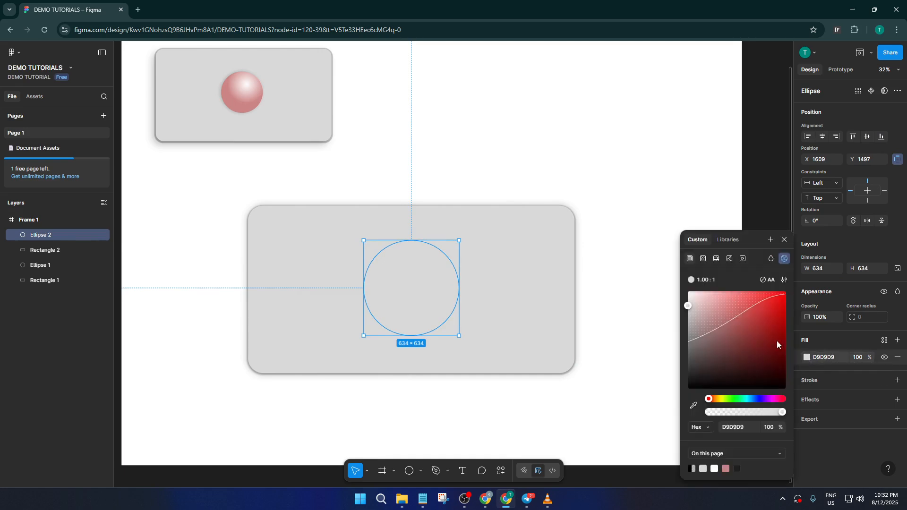
{"action": "left_click", "coordinate": [731, 292]}
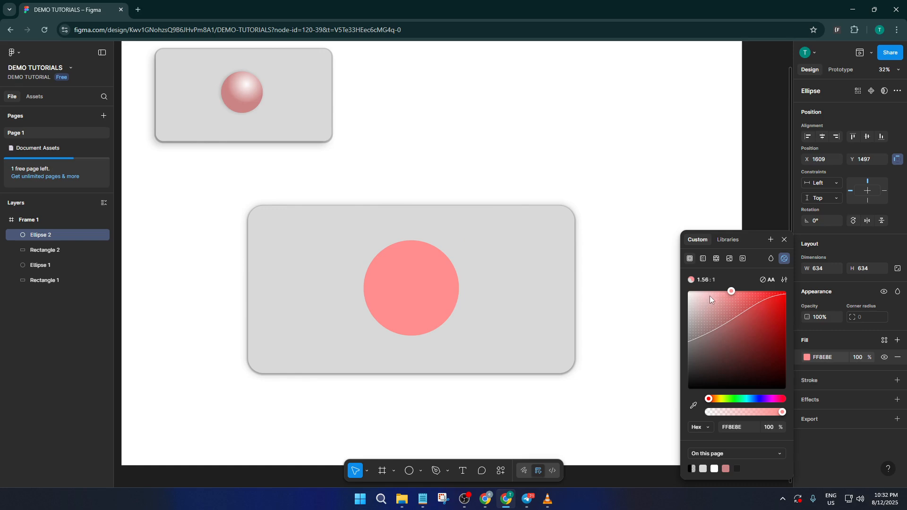
{"action": "left_click_drag", "start_coordinate": [726, 296], "coordinate": [723, 298]}
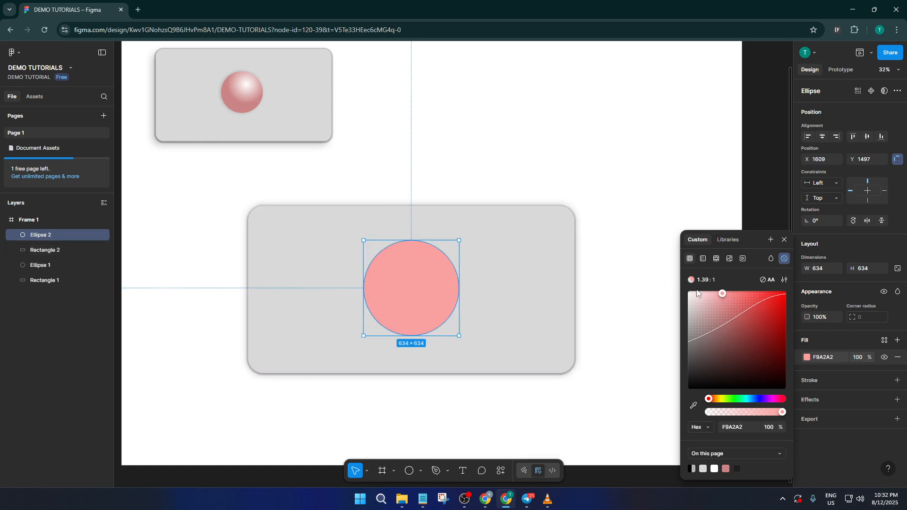
{"action": "left_click_drag", "start_coordinate": [723, 298], "coordinate": [730, 302]}
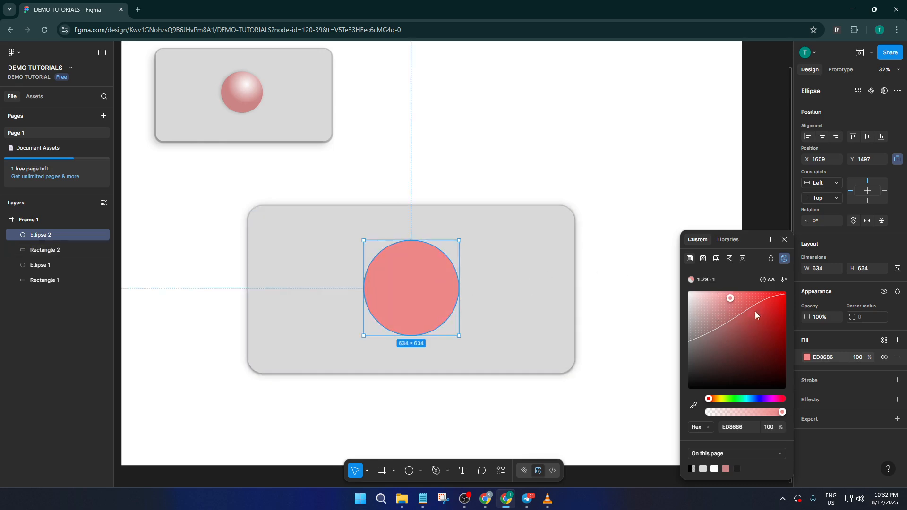
Change the circle's fill to a linear gradient and set its 0% stop to white FFFFFF
{"action": "left_click", "coordinate": [703, 259]}
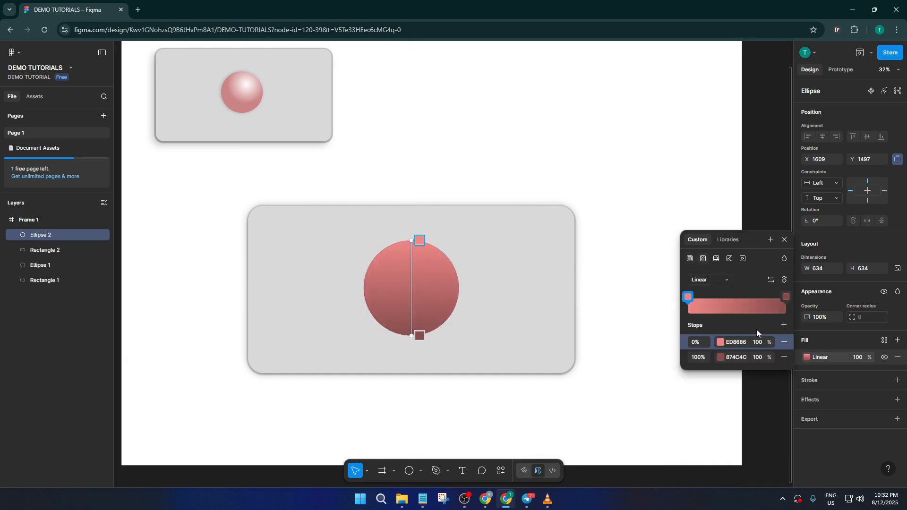
{"action": "left_click", "coordinate": [720, 343]}
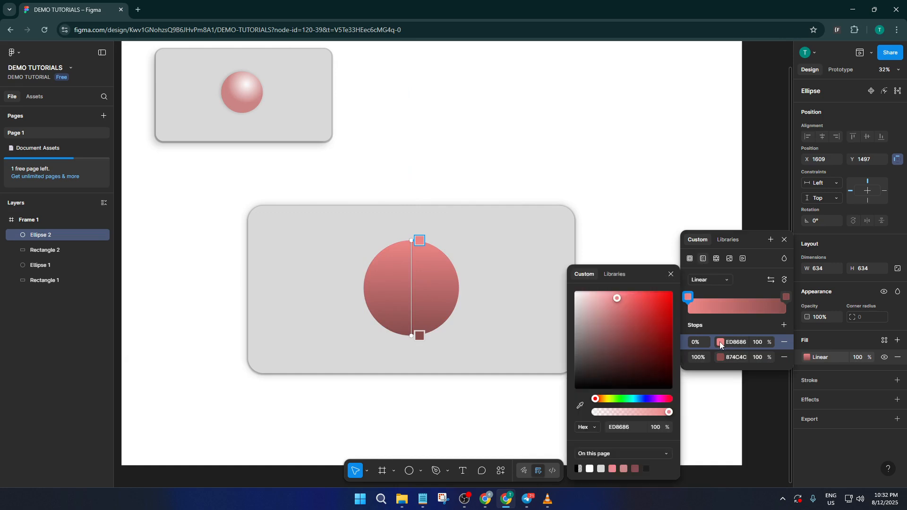
{"action": "left_click_drag", "start_coordinate": [606, 298], "coordinate": [556, 290]}
{"action": "key", "text": "Escape"}
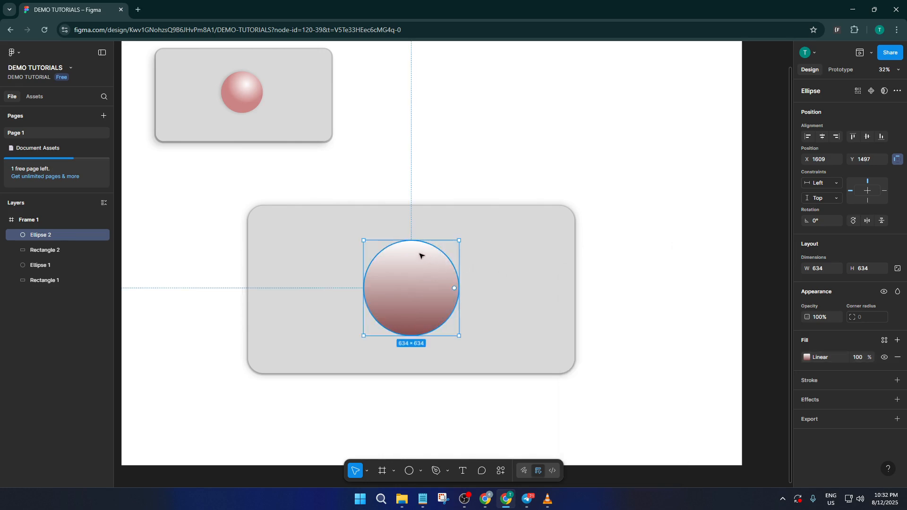
Move the start point of the circle's gradient down from its upper edge to inside the circle, slightly right of centre
{"action": "double_click", "coordinate": [418, 274]}
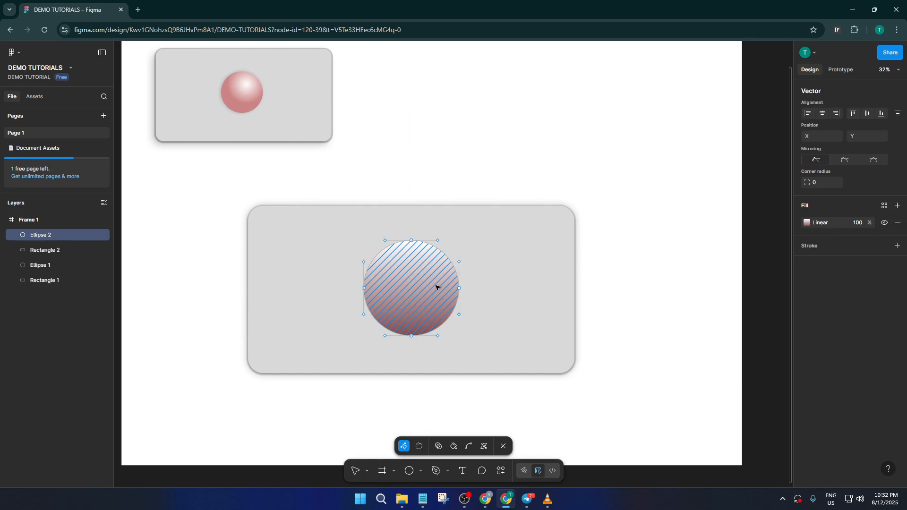
{"action": "key", "text": "Escape"}
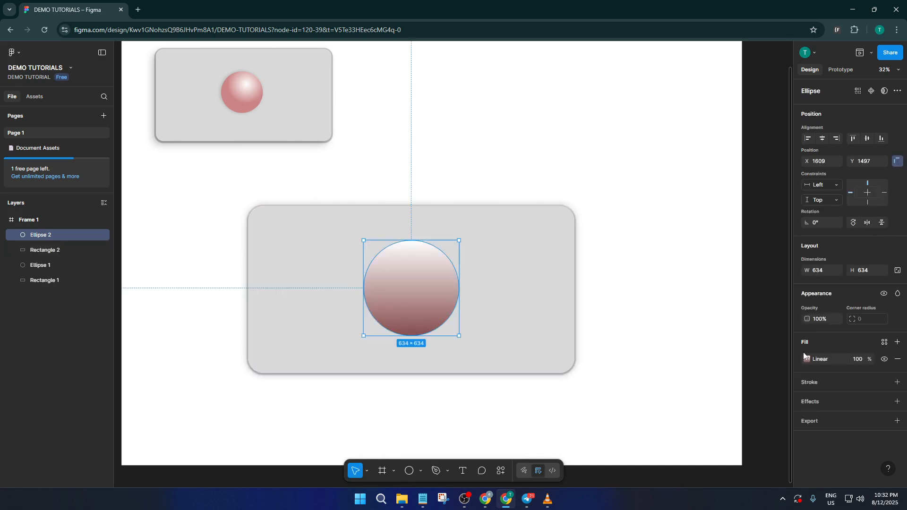
{"action": "left_click", "coordinate": [820, 359]}
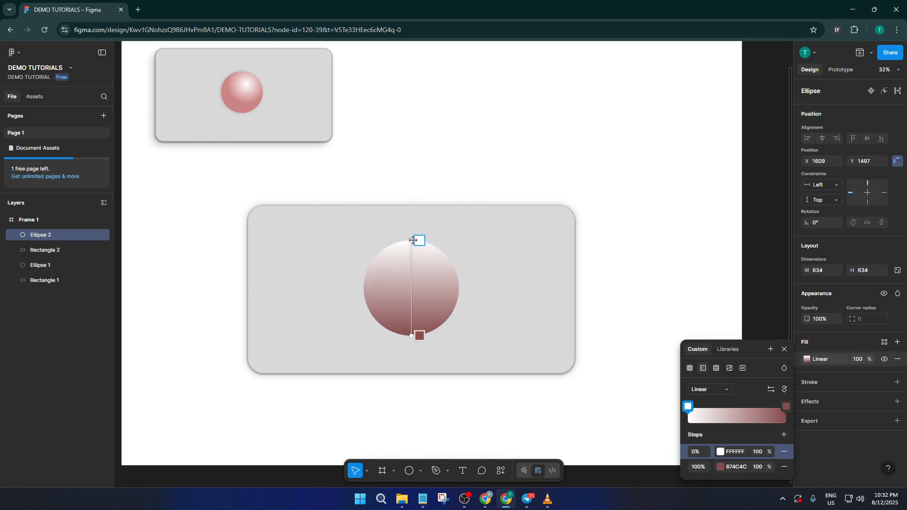
{"action": "left_click_drag", "start_coordinate": [413, 242], "coordinate": [419, 266]}
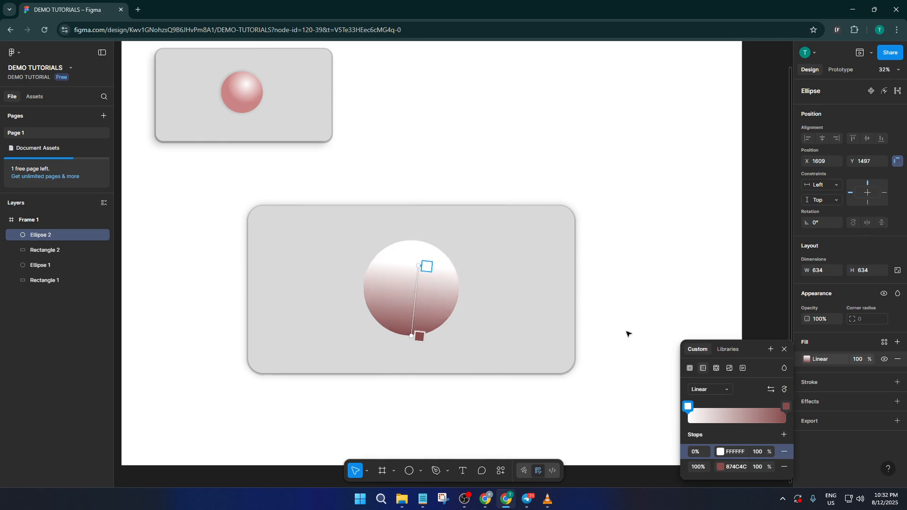
Change the large circle's gradient to radial and adjust its handles so the white highlight sits in the circle's upper part, slightly right of centre
{"action": "left_click", "coordinate": [706, 391]}
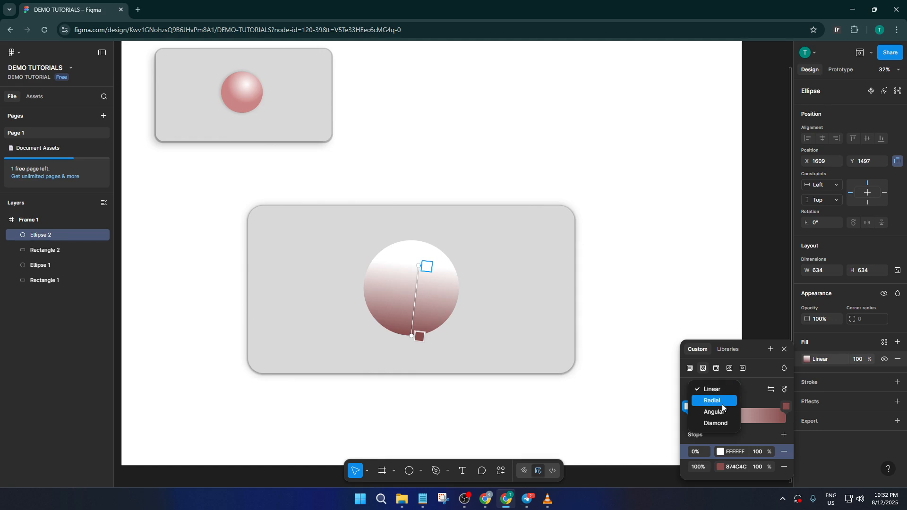
{"action": "left_click", "coordinate": [722, 404]}
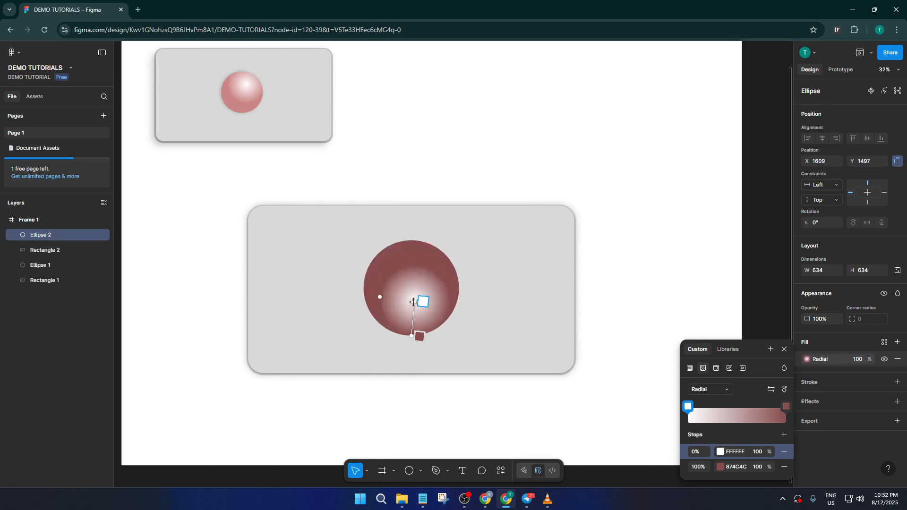
{"action": "left_click_drag", "start_coordinate": [414, 302], "coordinate": [422, 268]}
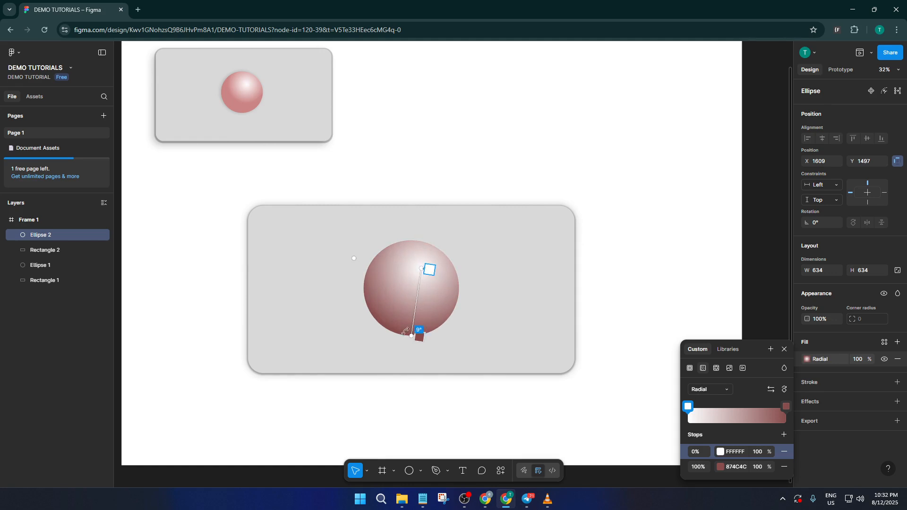
{"action": "left_click_drag", "start_coordinate": [407, 336], "coordinate": [402, 320]}
{"action": "left_click_drag", "start_coordinate": [422, 268], "coordinate": [424, 261]}
{"action": "key", "text": "Escape"}
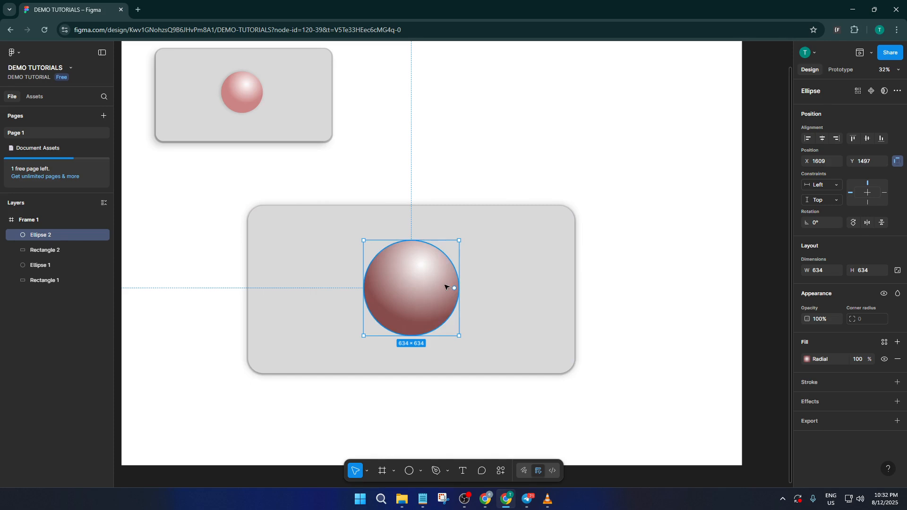
Add a drop shadow to the large circle with a blur of 13 and a spread of -8
{"action": "left_click", "coordinate": [849, 403]}
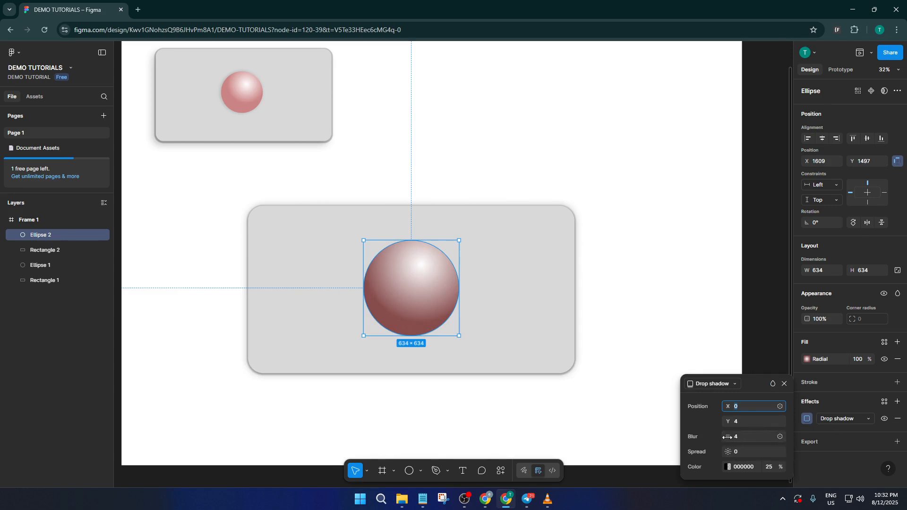
{"action": "left_click_drag", "start_coordinate": [728, 437], "coordinate": [817, 437]}
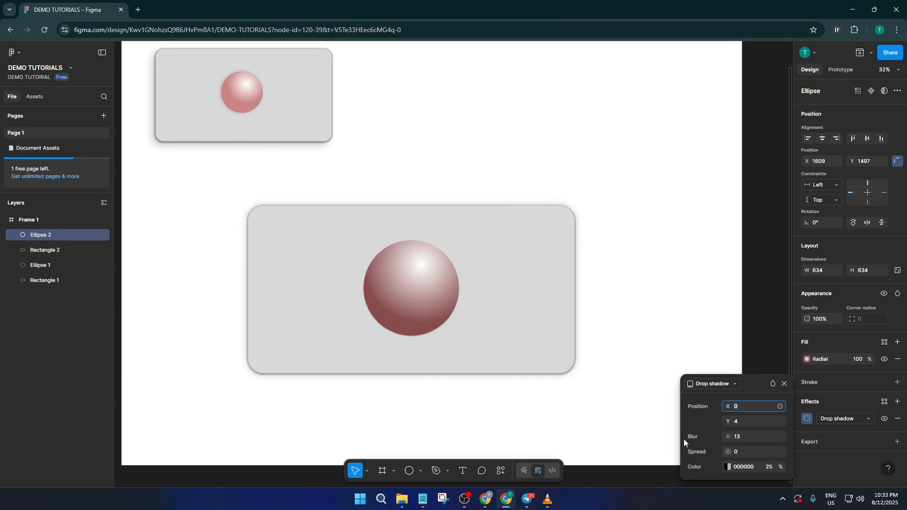
{"action": "left_click", "coordinate": [732, 451]}
{"action": "mouse_move", "coordinate": [732, 451]}
{"action": "left_mouse_down"}
{"action": "mouse_move", "coordinate": [696, 450]}
{"action": "mouse_move", "coordinate": [726, 451]}
{"action": "left_mouse_up"}
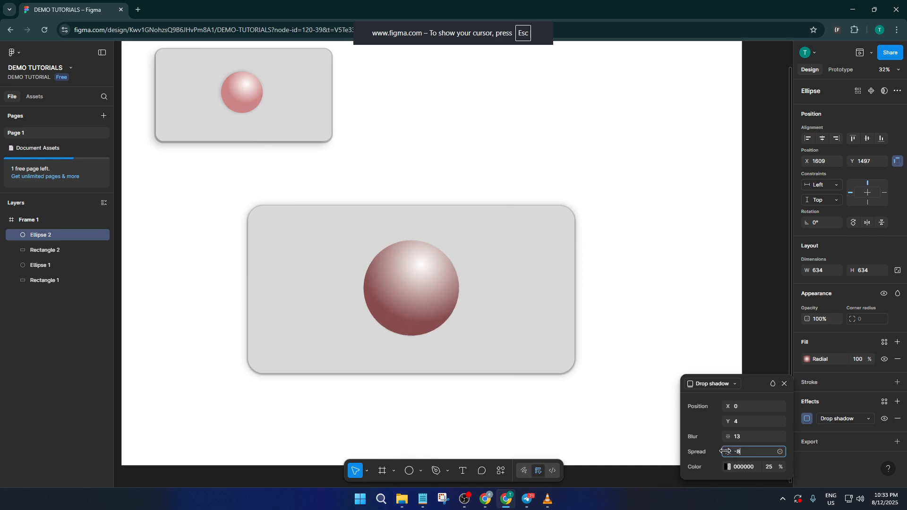